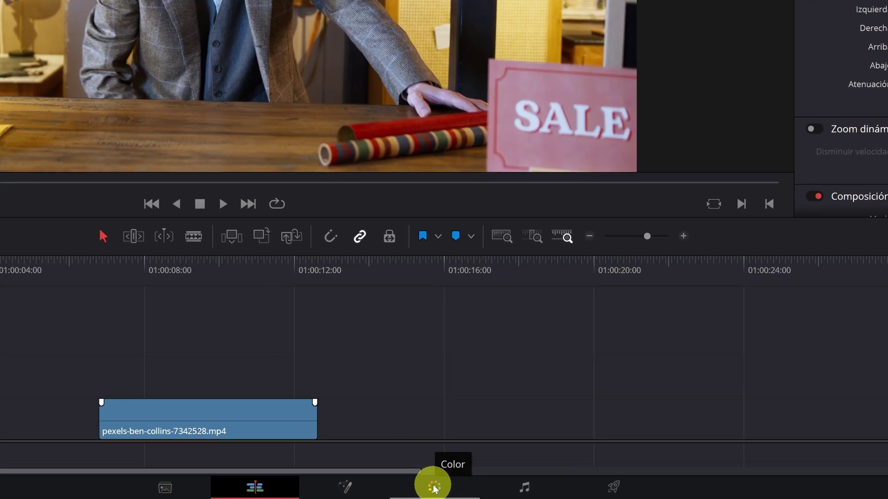
# - On the Color page, show the node graph, select node 01 and open the Power Window tools
pyautogui.click(471, 492)
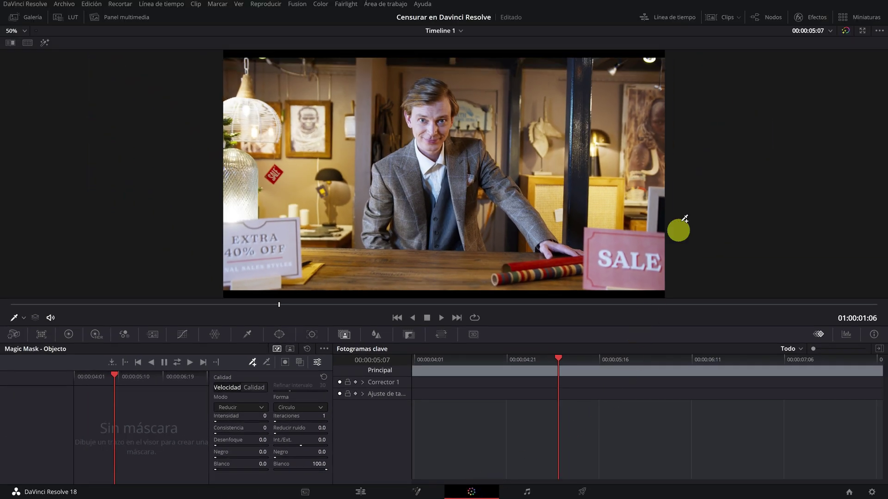
pyautogui.click(770, 20)
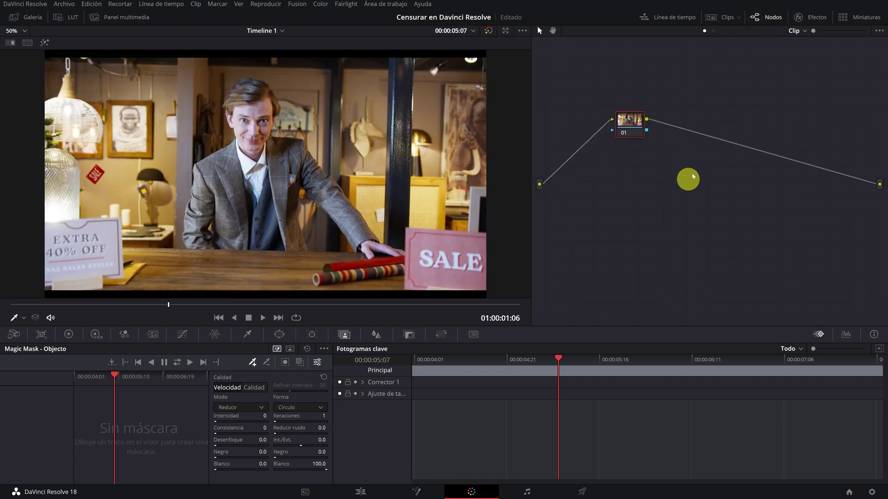
pyautogui.click(630, 121)
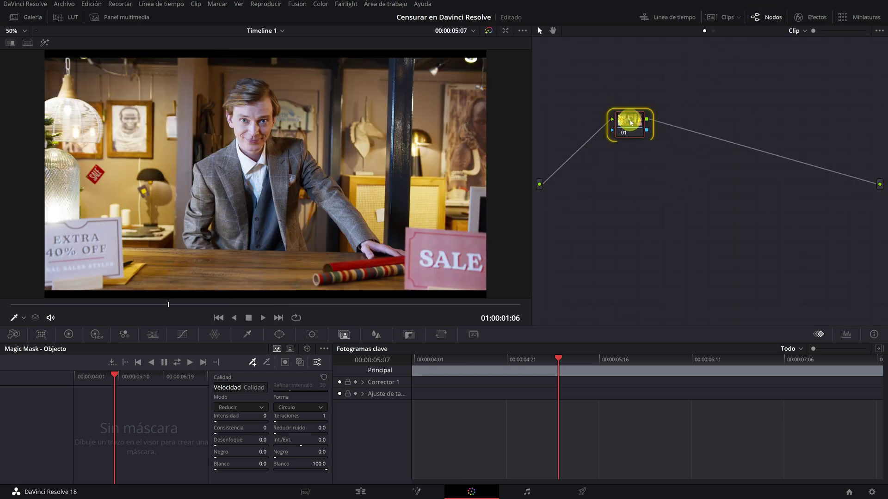
pyautogui.click(442, 270)
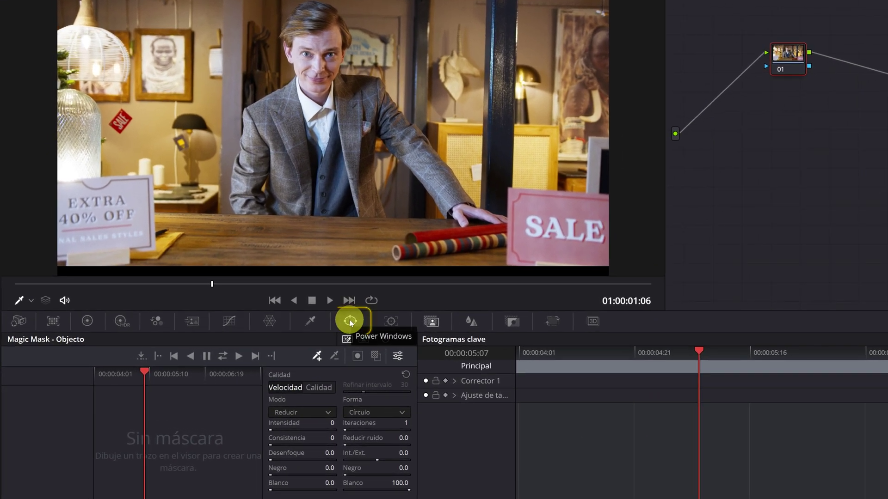
pyautogui.click(350, 321)
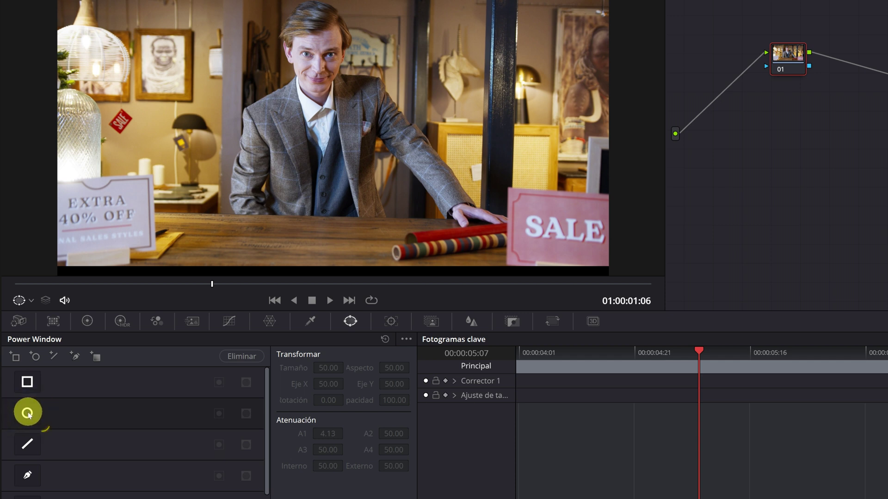
# - Add a circle window and reshape it into a tall oval centred on the man's face
pyautogui.click(27, 413)
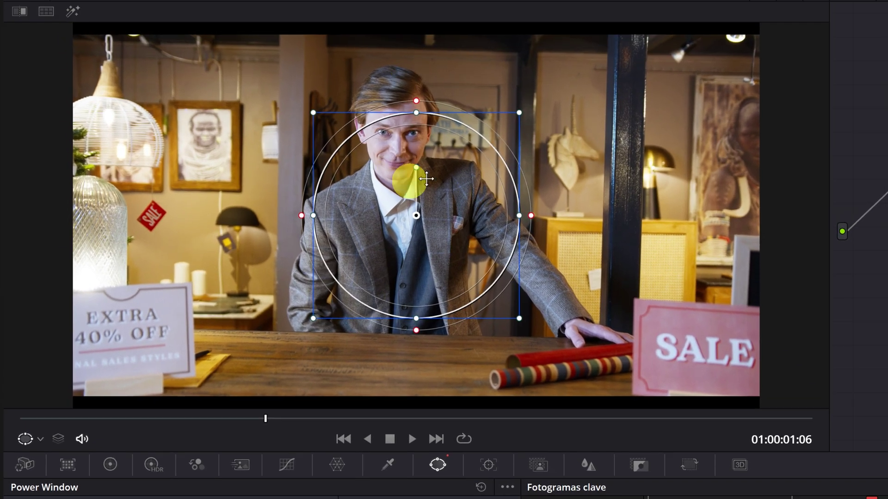
pyautogui.moveTo(414, 209); pyautogui.dragTo(393, 137)
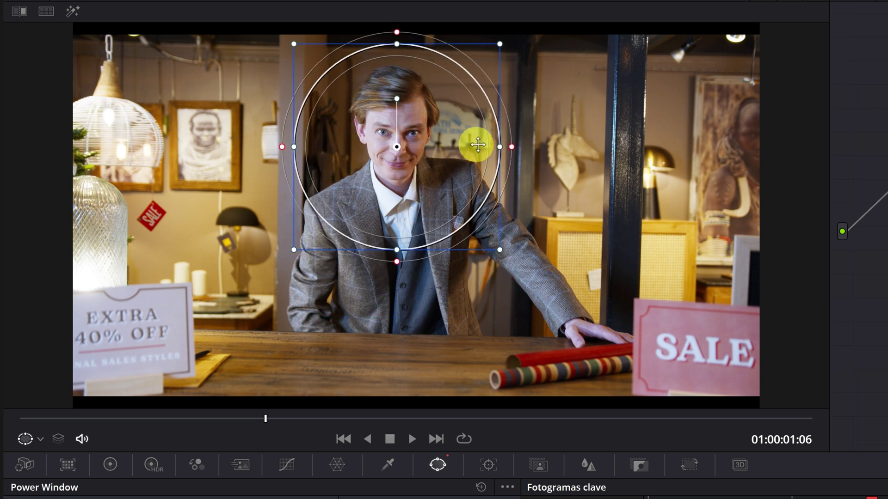
pyautogui.moveTo(499, 147); pyautogui.dragTo(433, 146)
pyautogui.moveTo(397, 44)
pyautogui.mouseDown()
pyautogui.moveTo(396, 106)
pyautogui.moveTo(397, 77)
pyautogui.mouseUp()
pyautogui.moveTo(396, 134); pyautogui.dragTo(393, 127)
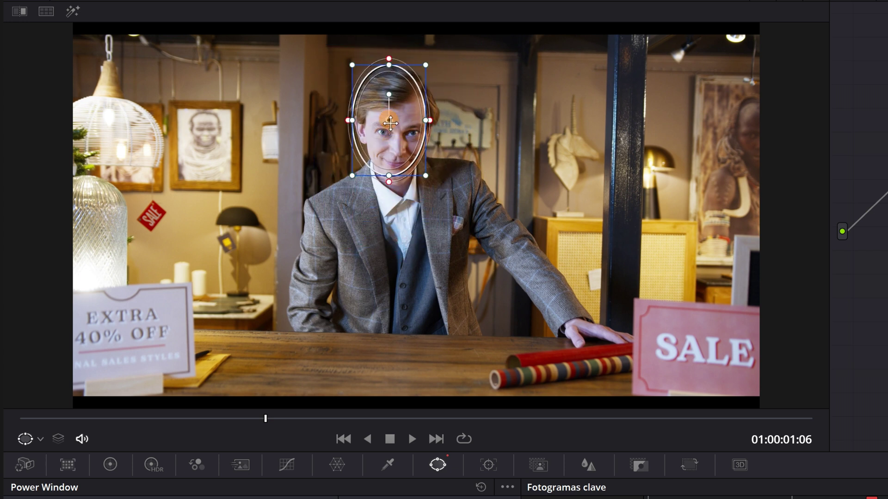
pyautogui.scroll(3, 393, 127)
pyautogui.scroll(2, 407, 138)
pyautogui.scroll(-5, 412, 154)
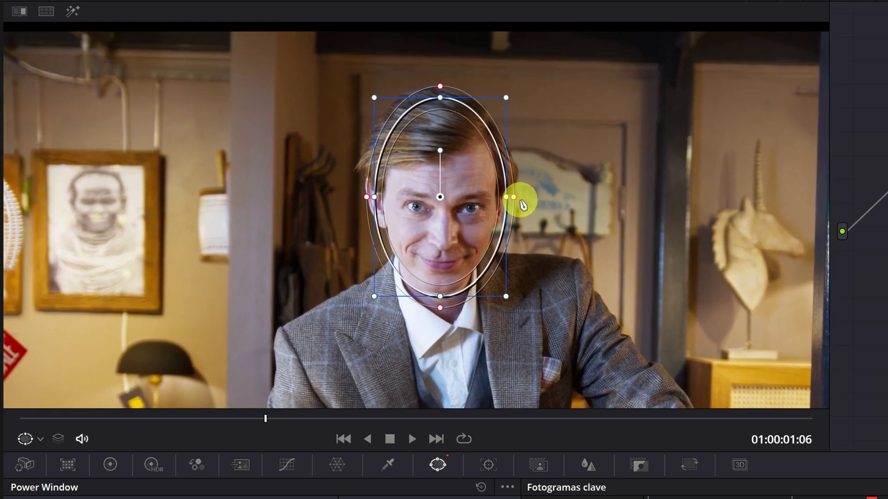
# - Soften the oval's edge to 2.07 and refine it to size 16.27, aspect 30.37
pyautogui.moveTo(515, 200)
pyautogui.mouseDown()
pyautogui.moveTo(522, 202)
pyautogui.moveTo(512, 204)
pyautogui.mouseUp()
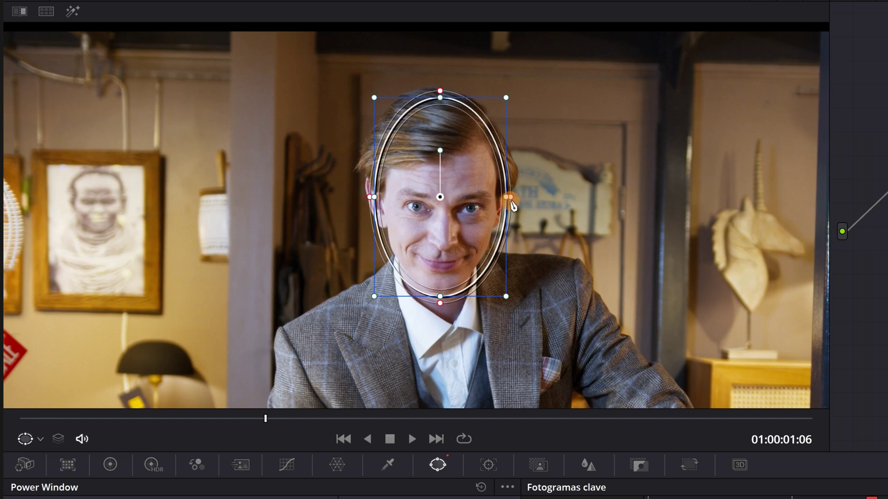
pyautogui.moveTo(512, 204); pyautogui.dragTo(511, 204)
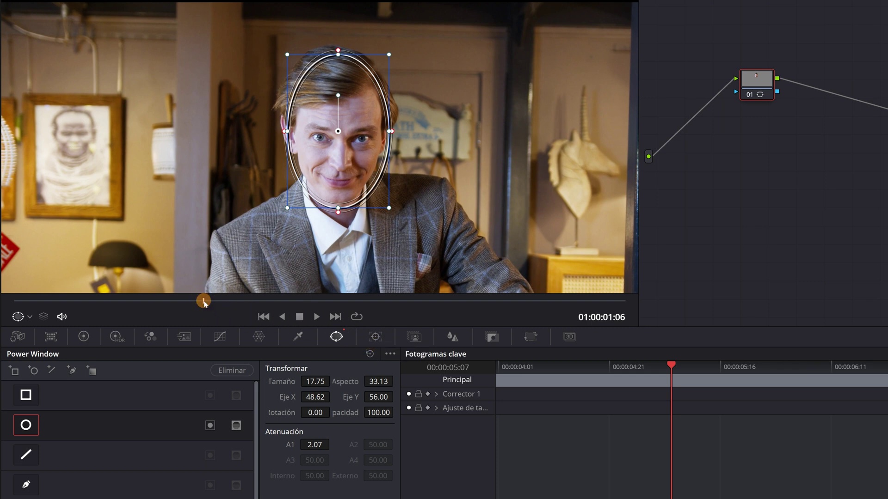
pyautogui.moveTo(222, 302); pyautogui.dragTo(640, 316)
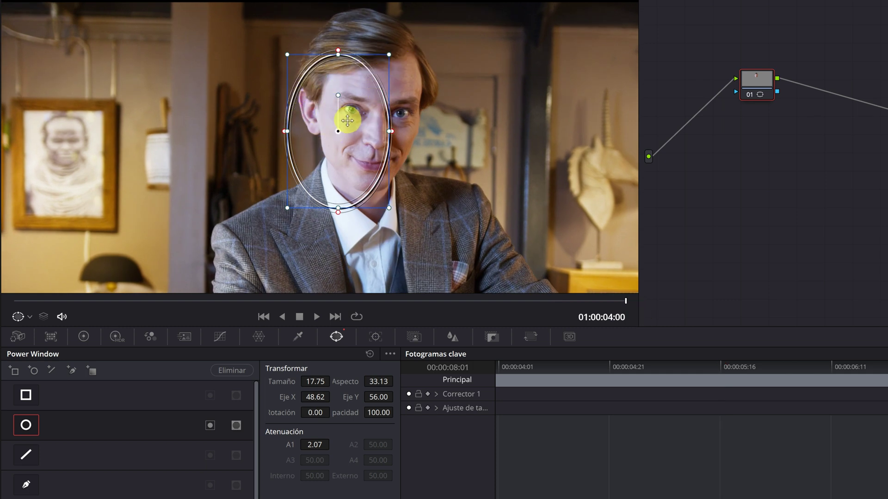
pyautogui.moveTo(317, 298); pyautogui.dragTo(203, 298)
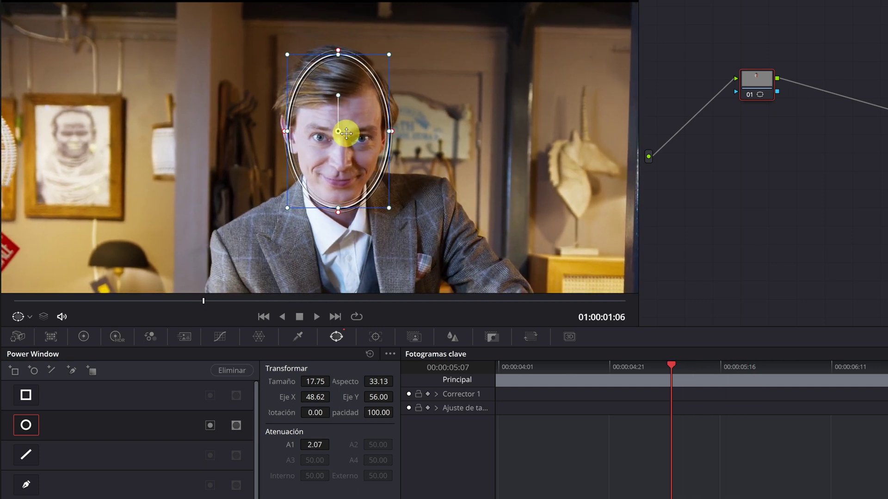
pyautogui.moveTo(385, 131); pyautogui.dragTo(384, 132)
pyautogui.moveTo(328, 128); pyautogui.dragTo(337, 149)
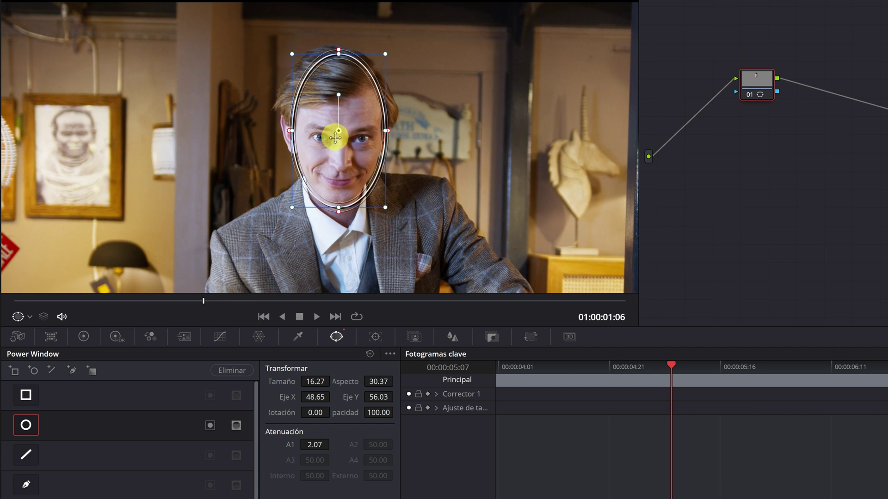
# - Show the Power Window tracker with X/Y, Zoom and Rotation tracking enabled
pyautogui.click(377, 339)
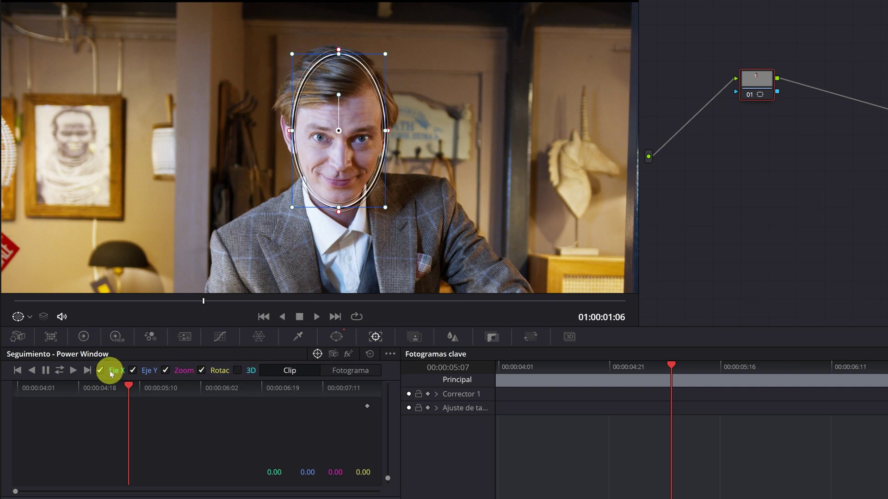
pyautogui.scroll(-3, 332, 132)
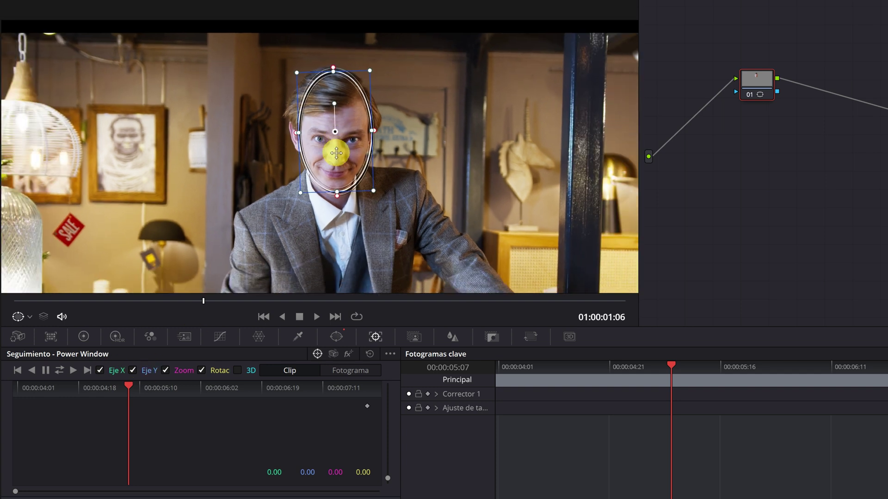
pyautogui.moveTo(322, 218); pyautogui.dragTo(283, 151)
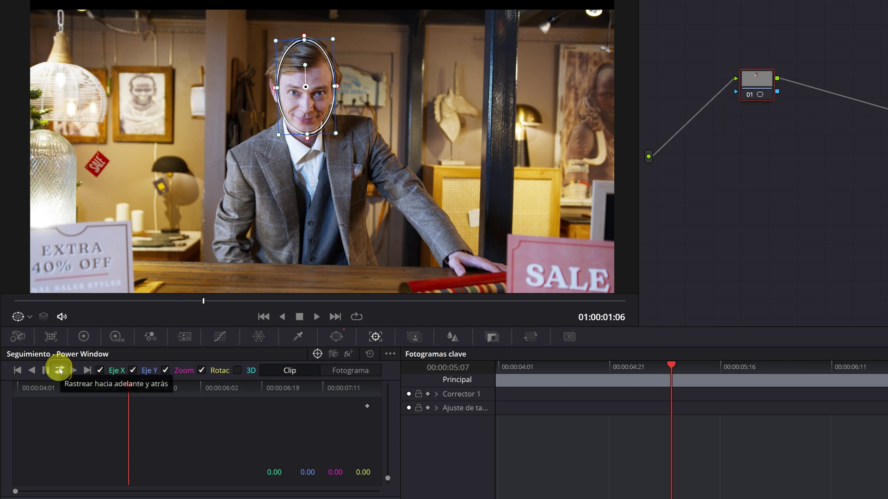
# - Track the oval window forward and backward, then scrub ahead to confirm it follows the face
pyautogui.click(60, 371)
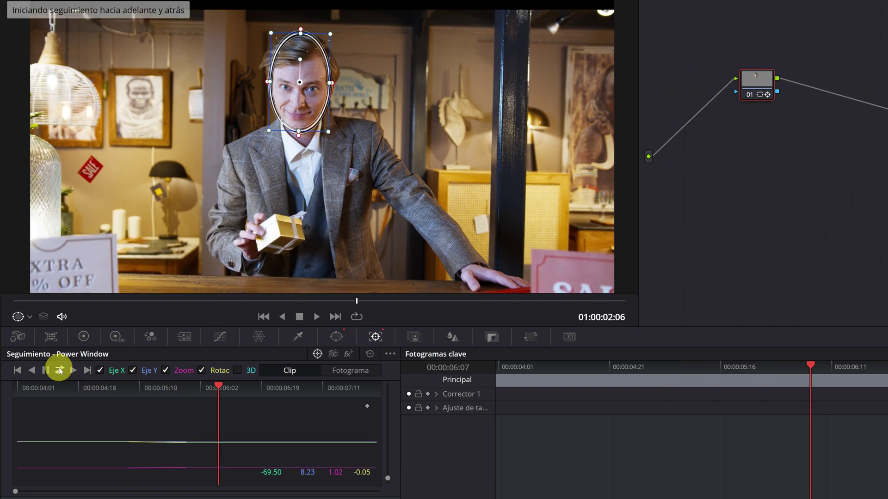
pyautogui.moveTo(17, 299)
pyautogui.mouseDown()
pyautogui.moveTo(516, 297)
pyautogui.moveTo(74, 300)
pyautogui.moveTo(177, 299)
pyautogui.mouseUp()
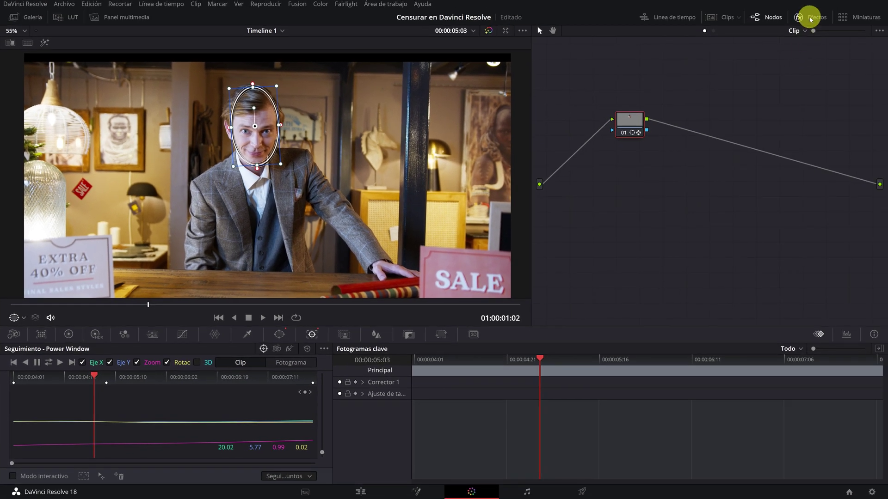
# - Search effects for 'desenfo' and apply Desenfoque gaussiano to node 01, blurring the face
pyautogui.click(810, 19)
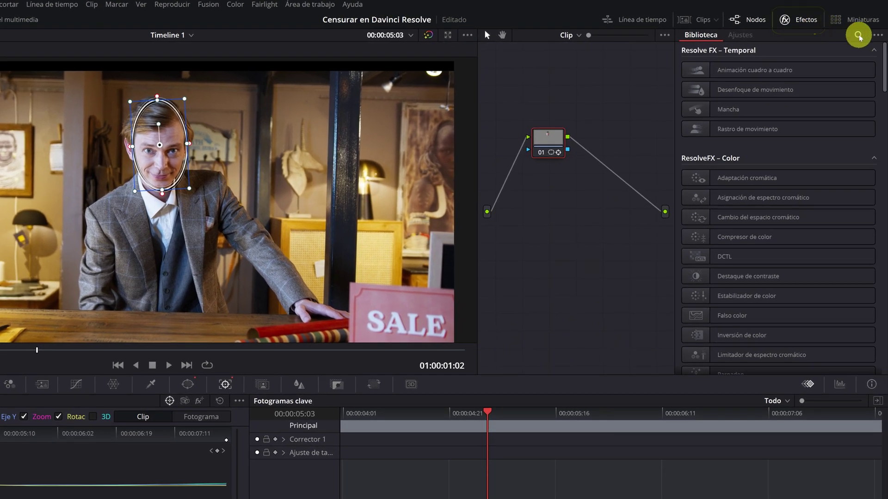
pyautogui.click(857, 35)
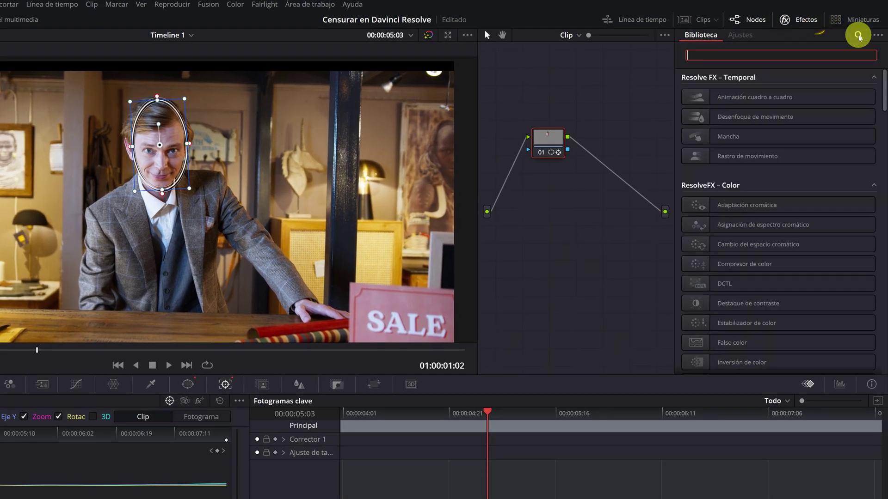
pyautogui.write('desenfo')
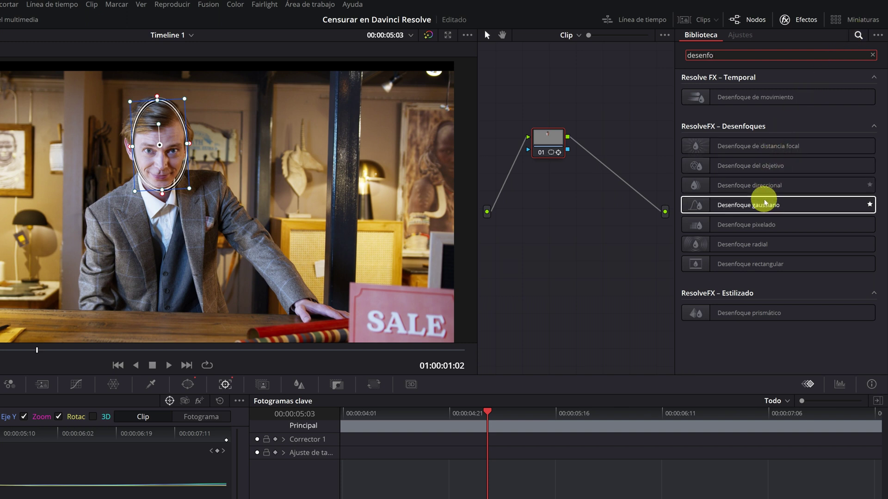
pyautogui.moveTo(740, 207); pyautogui.dragTo(550, 140)
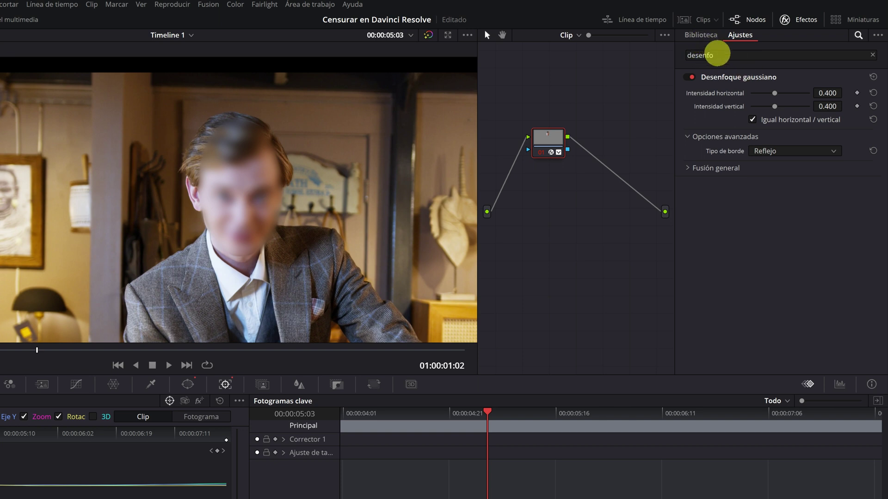
pyautogui.click(707, 37)
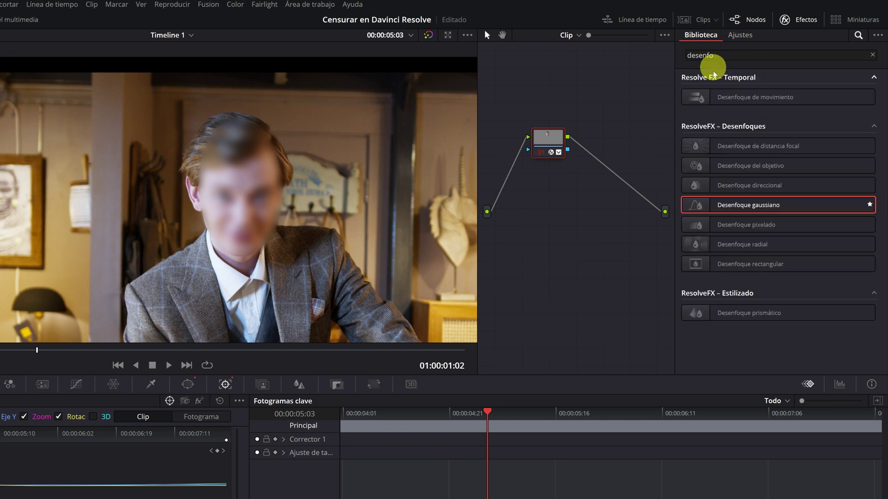
pyautogui.click(743, 226)
# - Apply Desenfoque pixelado to node 01 with Frecuencia 200.0 and reduced edge softness
pyautogui.moveTo(743, 227); pyautogui.dragTo(542, 138)
pyautogui.scroll(4, 252, 200)
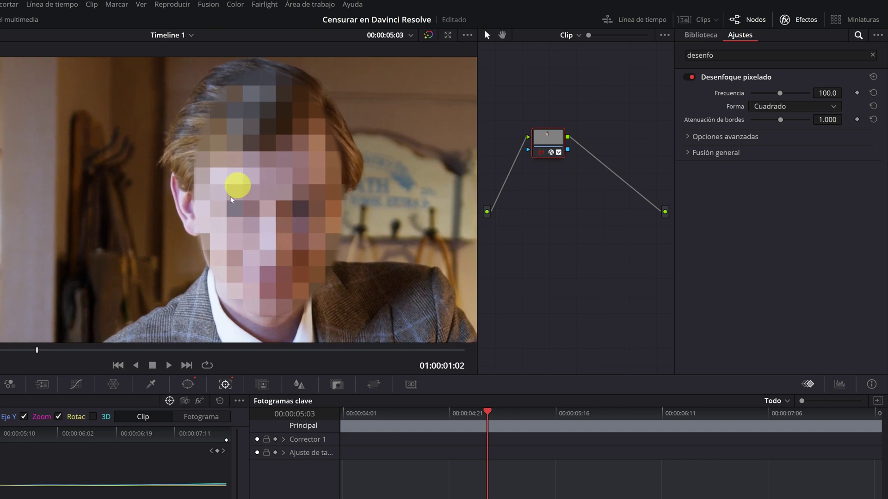
pyautogui.scroll(-2, 228, 208)
pyautogui.scroll(-2, 228, 209)
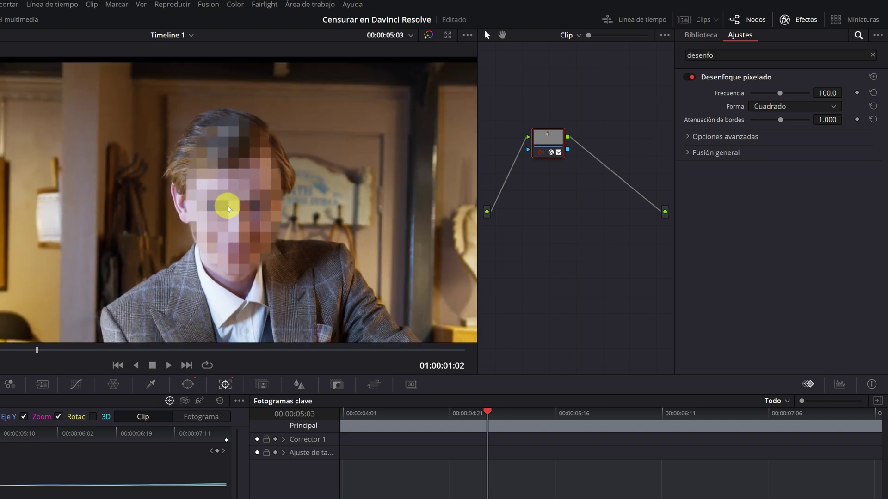
pyautogui.moveTo(779, 93)
pyautogui.mouseDown()
pyautogui.moveTo(768, 96)
pyautogui.moveTo(818, 99)
pyautogui.mouseUp()
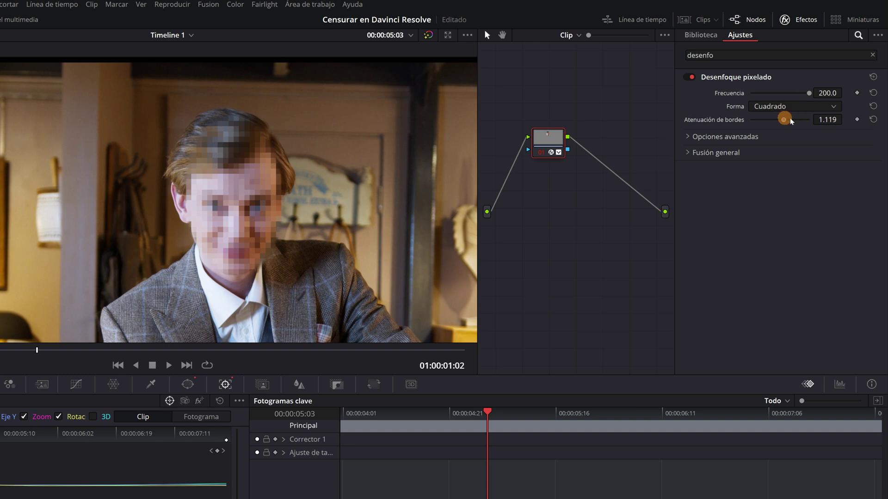
pyautogui.moveTo(788, 121); pyautogui.dragTo(782, 120)
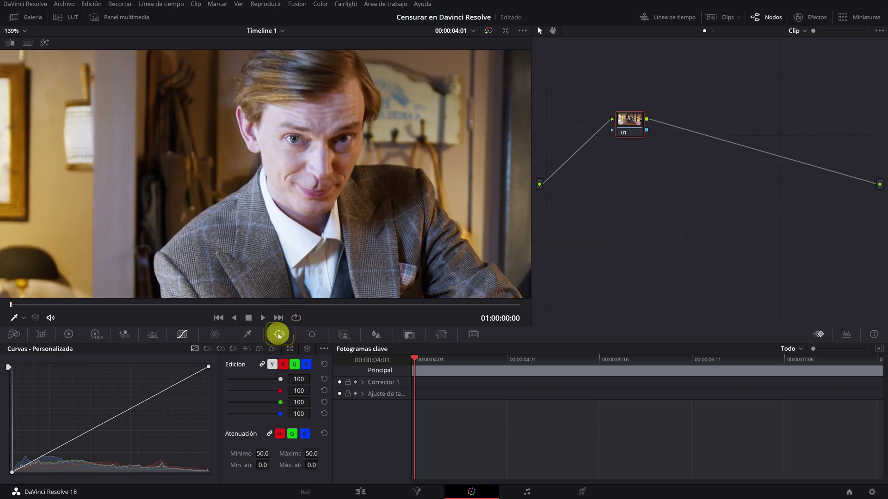
# - Add a rectangle window and shrink it into a thin bar over the man's eyes
pyautogui.click(279, 334)
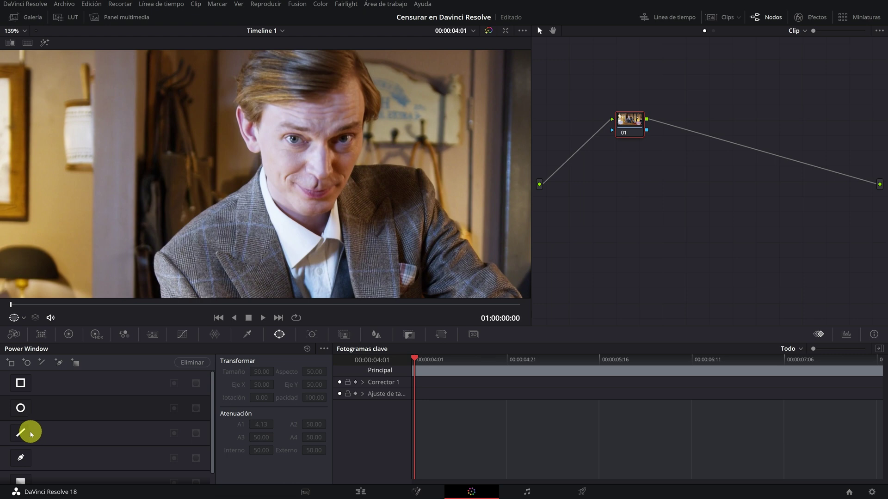
pyautogui.click(20, 384)
pyautogui.scroll(-5, 315, 194)
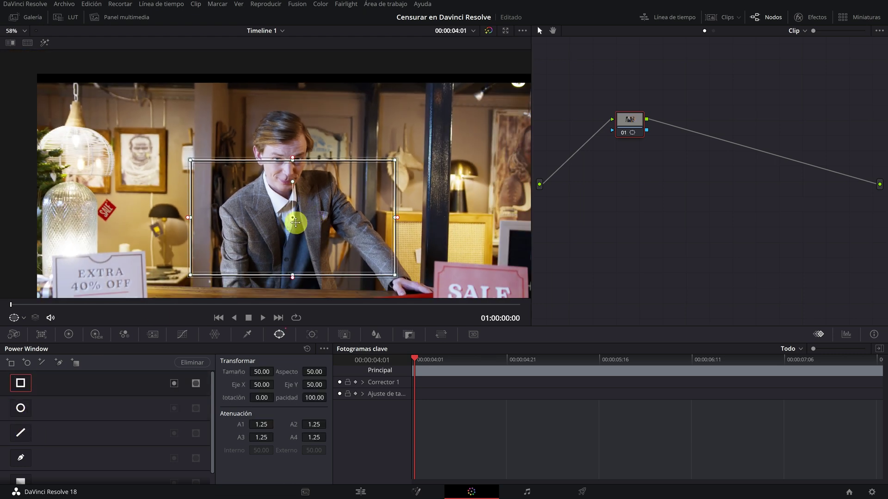
pyautogui.moveTo(295, 222); pyautogui.dragTo(287, 160)
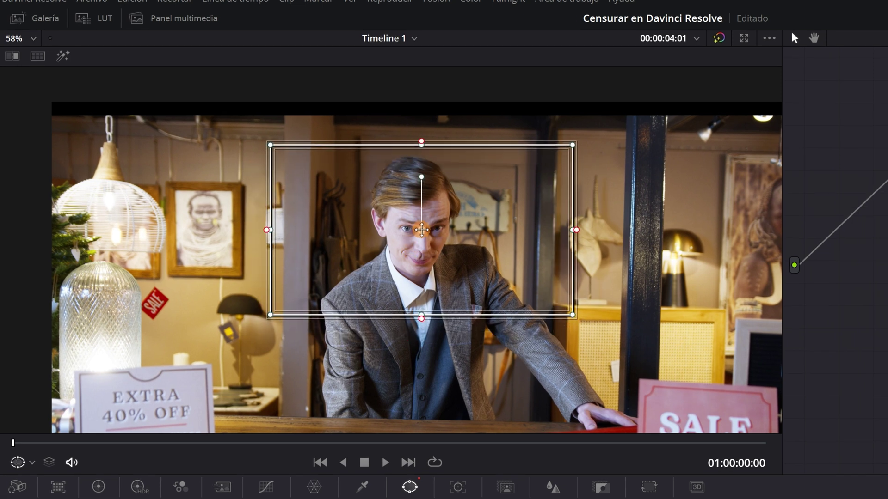
pyautogui.scroll(3, 421, 230)
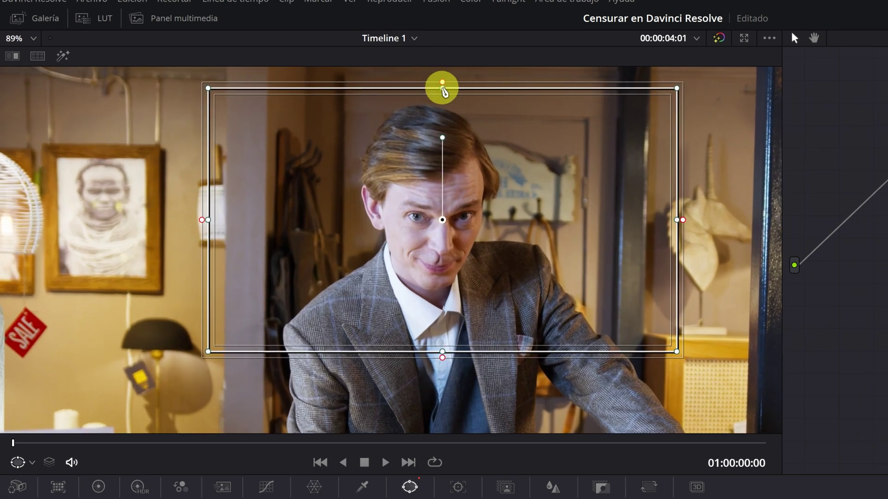
pyautogui.moveTo(443, 88); pyautogui.dragTo(438, 194)
pyautogui.moveTo(442, 351); pyautogui.dragTo(441, 228)
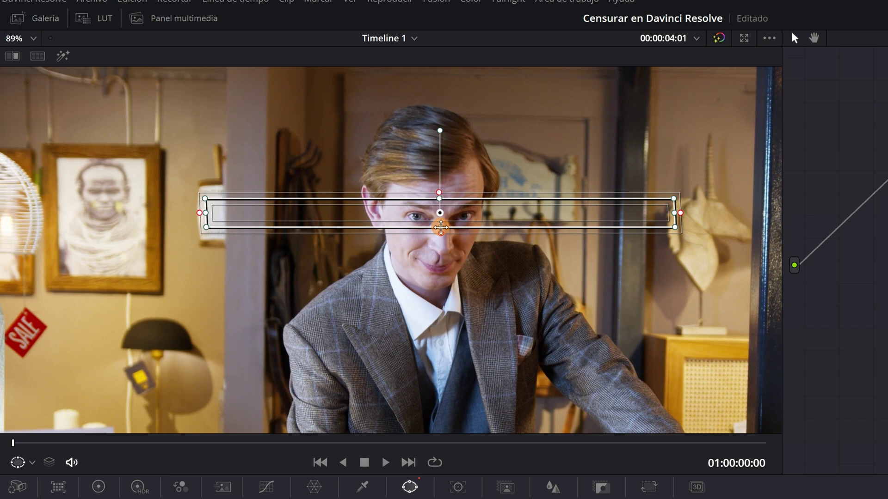
pyautogui.moveTo(674, 213)
pyautogui.mouseDown()
pyautogui.moveTo(271, 211)
pyautogui.moveTo(431, 212)
pyautogui.mouseUp()
# - Straighten the eye bar's edges and tighten its softness to about 0.2
pyautogui.scroll(4, 452, 221)
pyautogui.moveTo(421, 146); pyautogui.dragTo(427, 146)
pyautogui.moveTo(516, 208); pyautogui.dragTo(517, 206)
pyautogui.moveTo(424, 169); pyautogui.dragTo(424, 167)
pyautogui.moveTo(516, 132); pyautogui.dragTo(511, 134)
pyautogui.moveTo(612, 164); pyautogui.dragTo(610, 169)
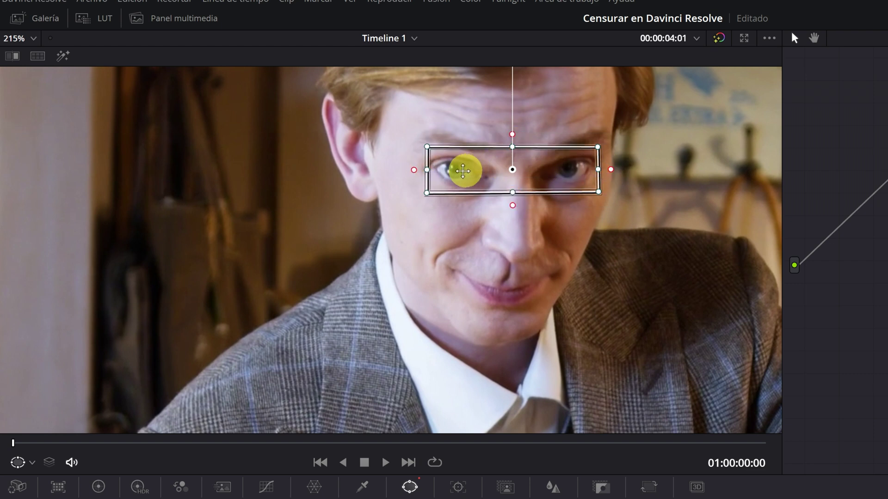
pyautogui.moveTo(422, 169); pyautogui.dragTo(418, 169)
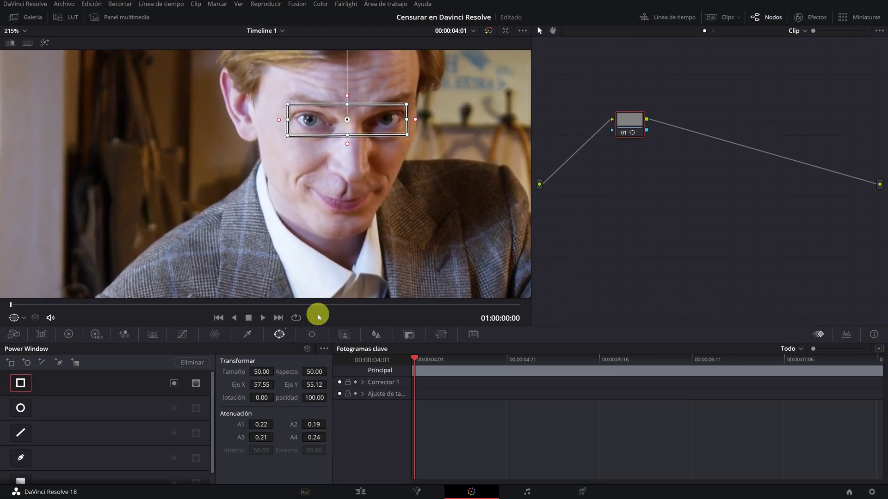
# - Clear old tracking, track the eye window forward and backward, and scrub to verify it
pyautogui.click(317, 335)
pyautogui.click(139, 373)
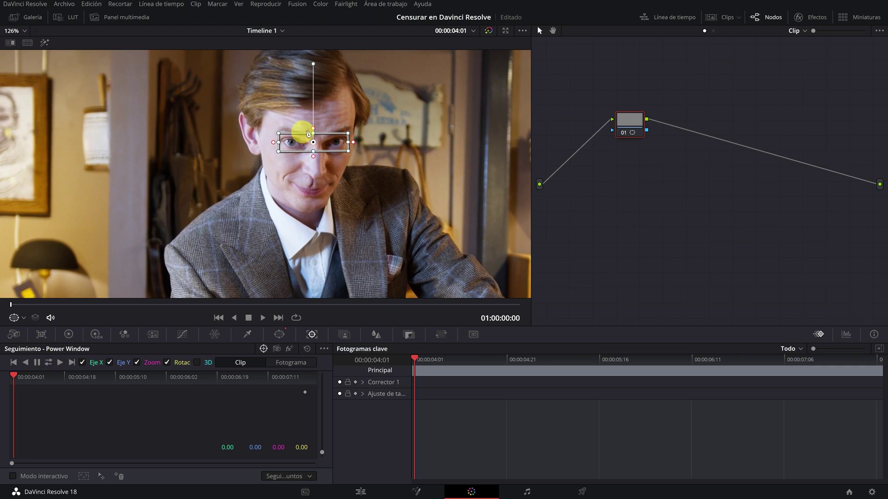
pyautogui.click(49, 363)
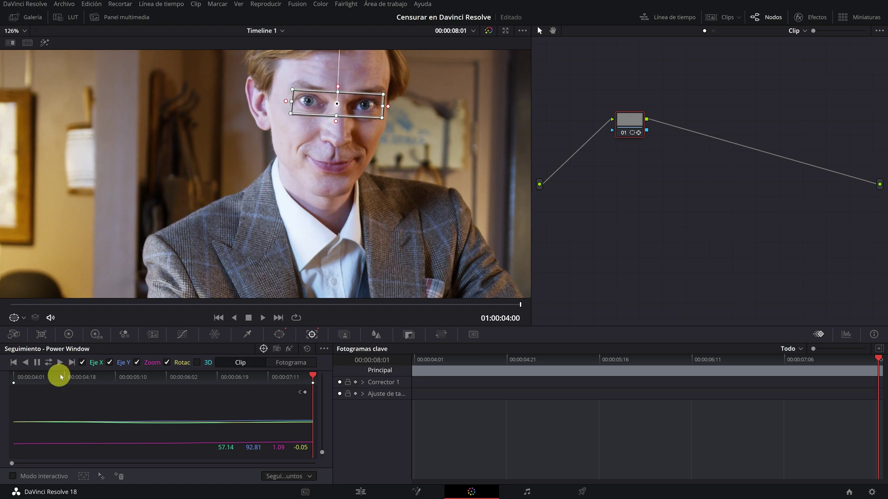
pyautogui.moveTo(78, 380); pyautogui.dragTo(166, 380)
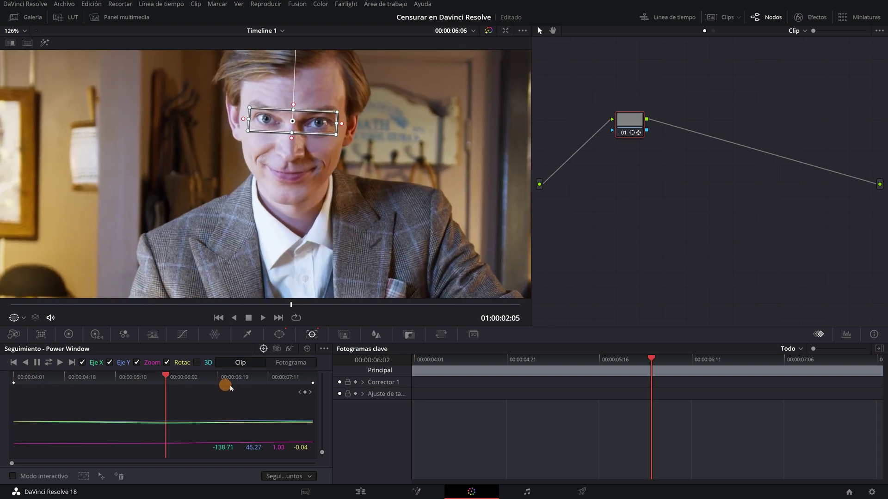
pyautogui.click(306, 392)
pyautogui.scroll(-3, 382, 163)
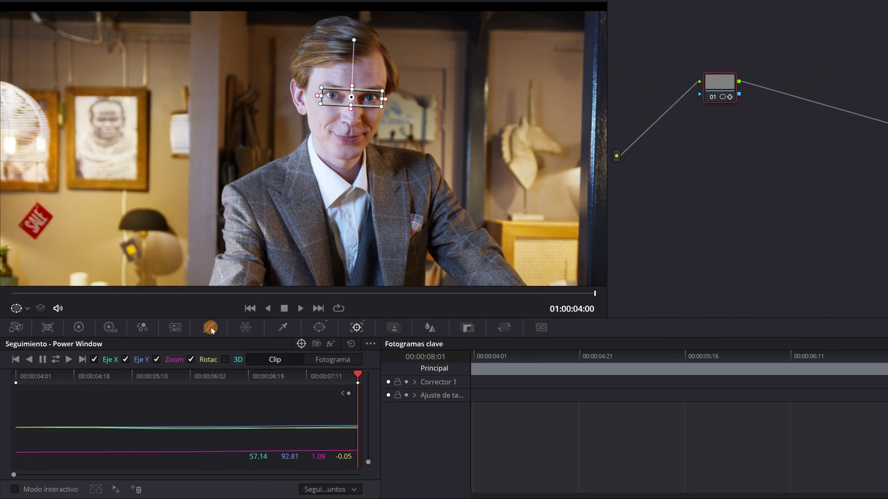
# - In Custom Curves, pull the top white point down to black to black out the eyes
pyautogui.click(182, 335)
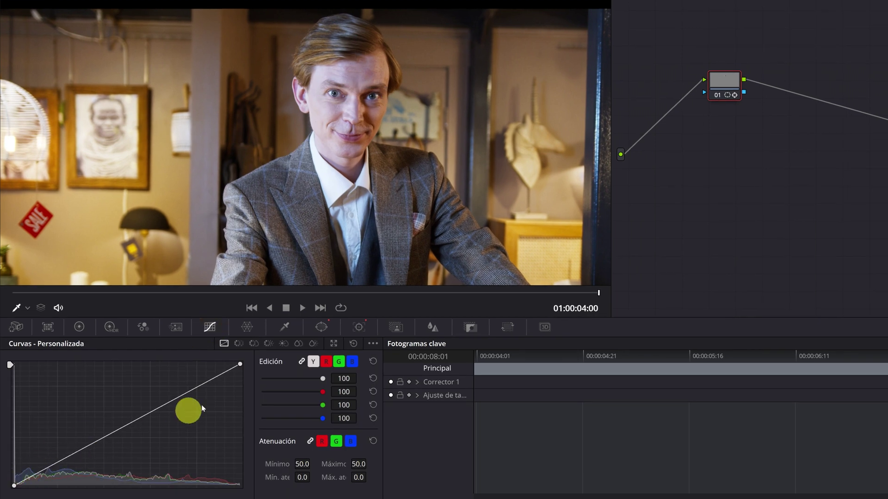
pyautogui.moveTo(240, 365); pyautogui.dragTo(244, 364)
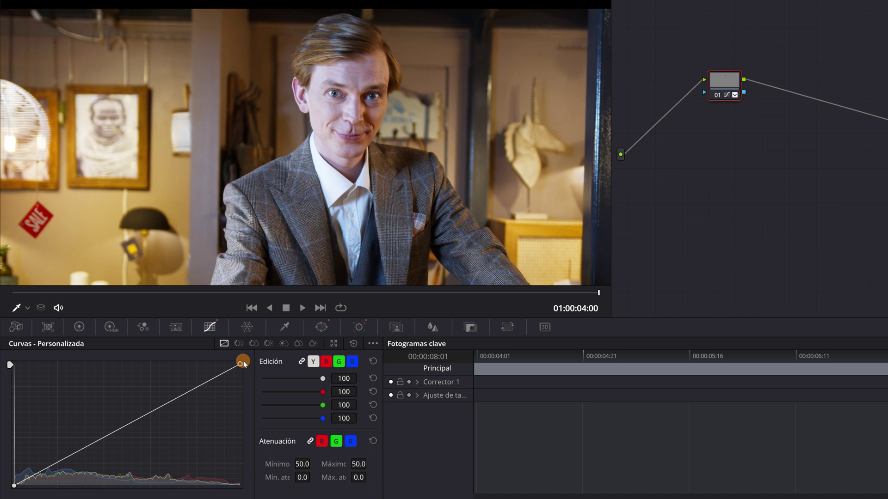
pyautogui.moveTo(241, 371); pyautogui.dragTo(264, 484)
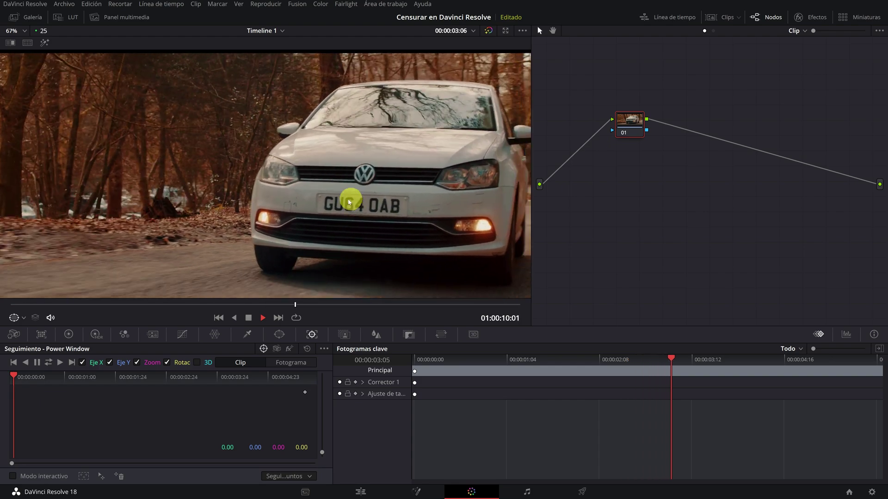
# - Stop the car clip, return to an early frame showing the plate, and open Power Windows
pyautogui.press('space')
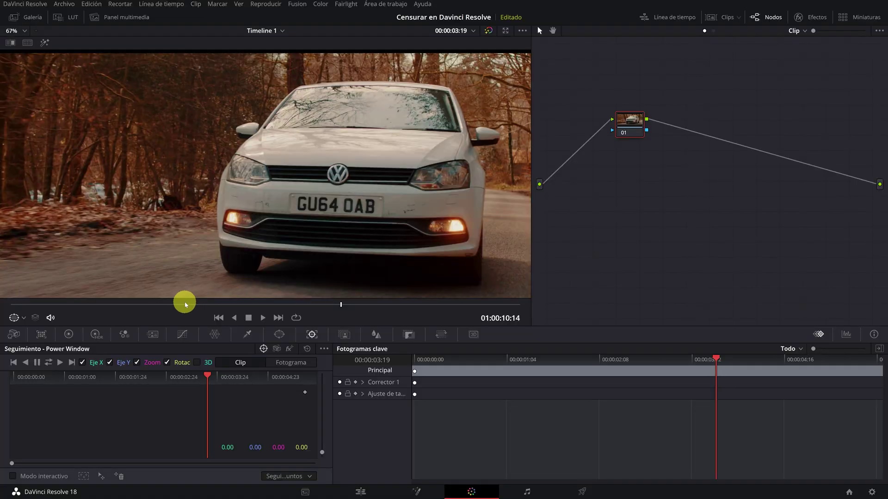
pyautogui.moveTo(185, 301); pyautogui.dragTo(85, 290)
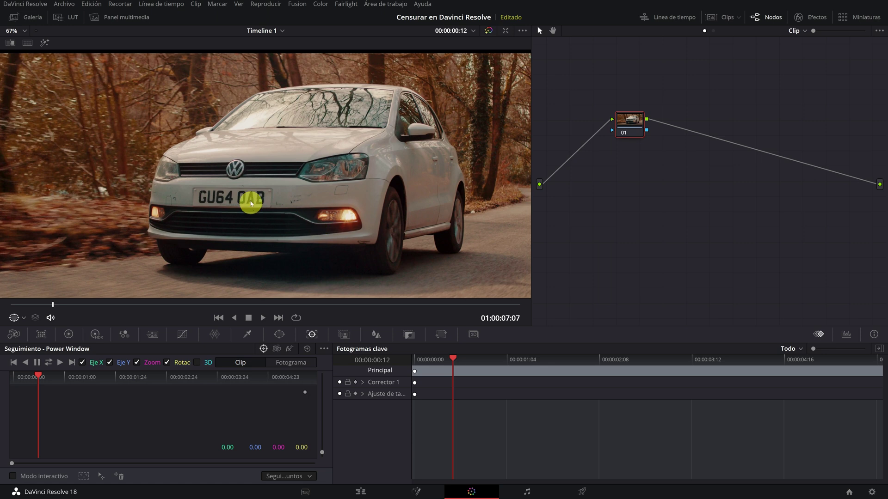
pyautogui.click(279, 334)
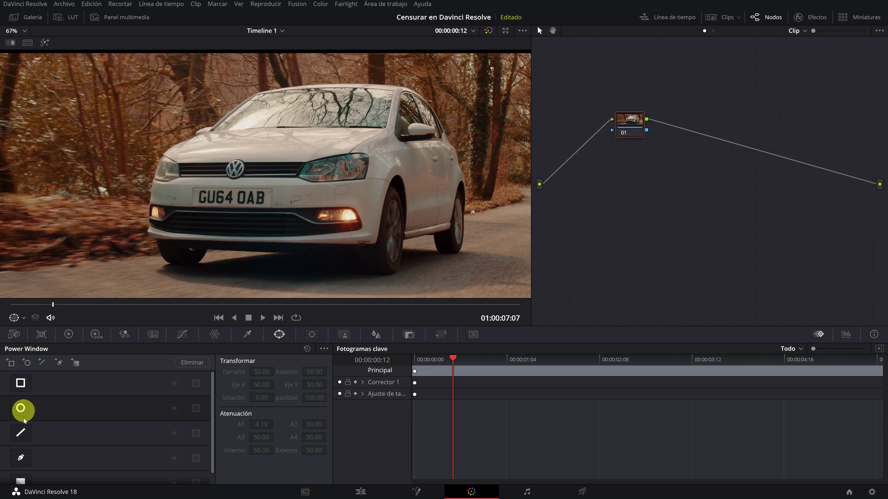
# - Draw a closed four-corner pen window around the licence plate and center it on the plate
pyautogui.click(21, 458)
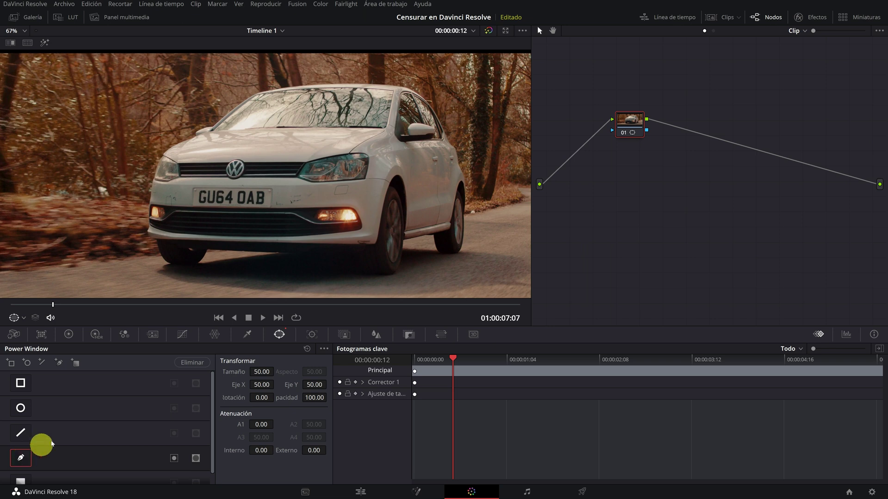
pyautogui.scroll(4, 199, 199)
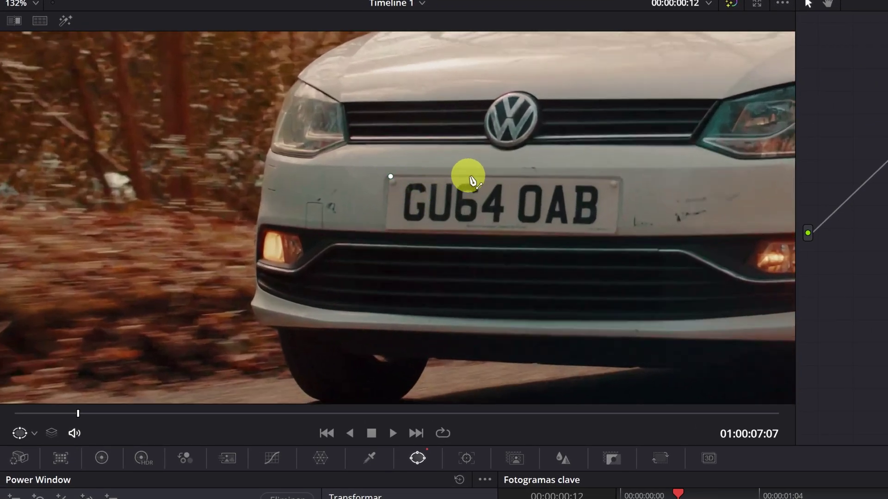
pyautogui.click(618, 179)
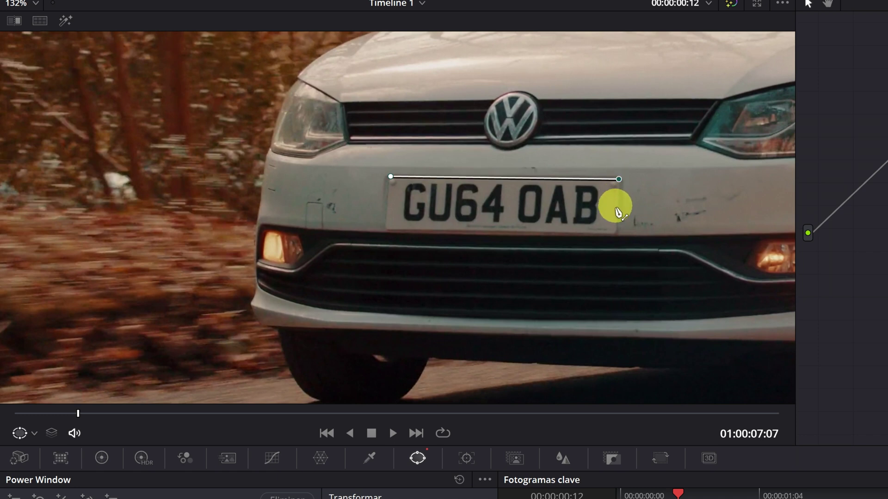
pyautogui.click(615, 233)
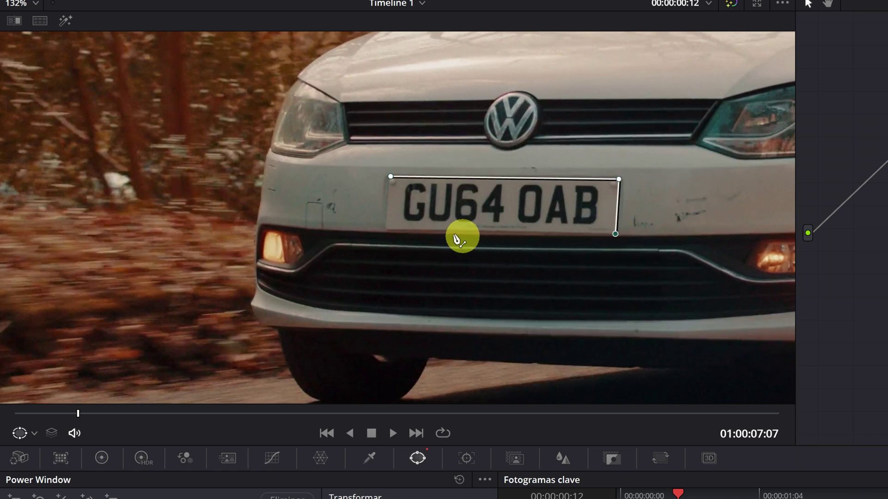
pyautogui.click(385, 228)
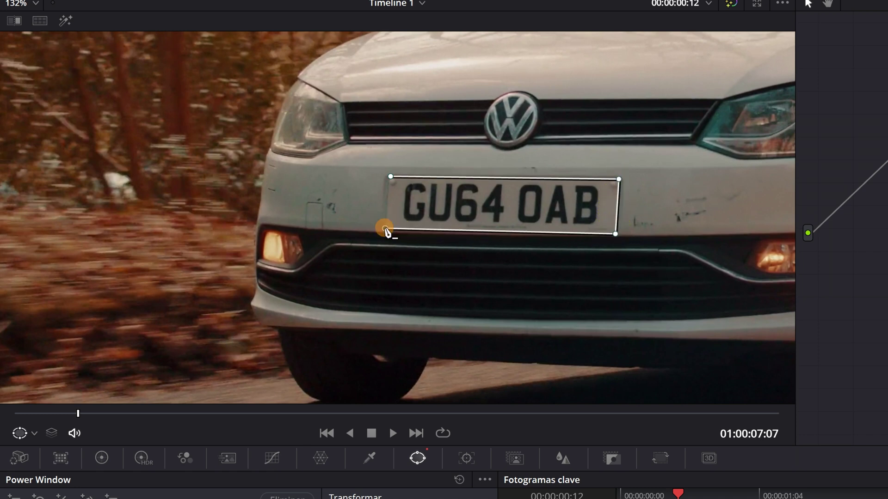
pyautogui.click(391, 177)
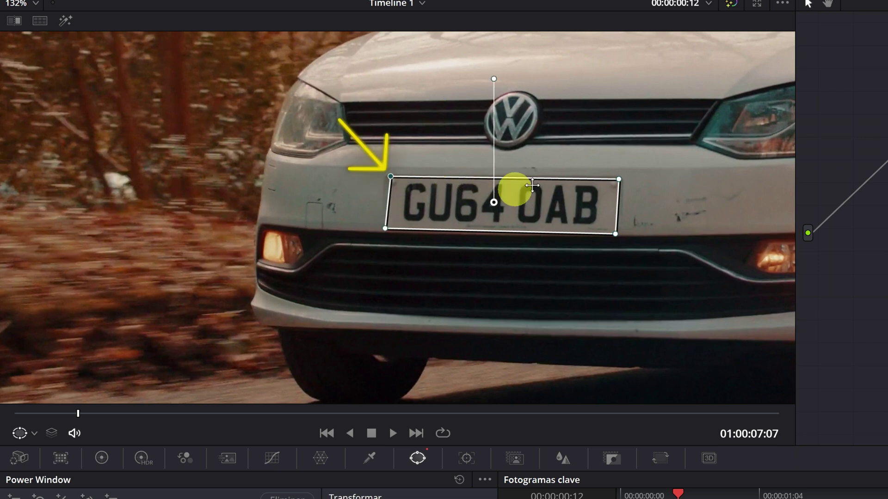
pyautogui.moveTo(492, 200); pyautogui.dragTo(492, 202)
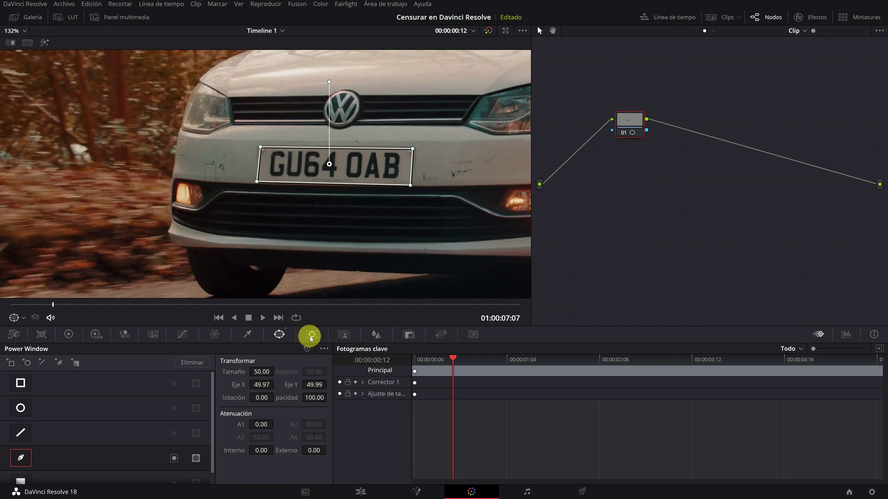
# - Track the plate window forward and backward through the car clip
pyautogui.click(311, 334)
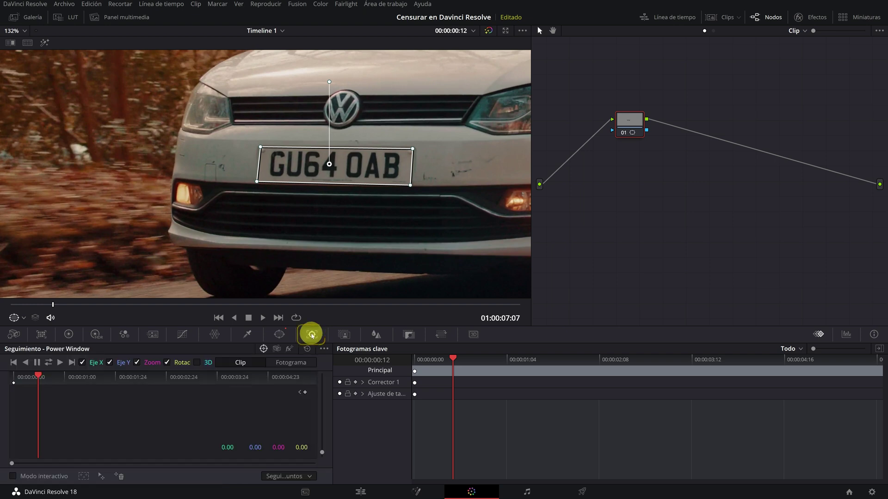
pyautogui.scroll(-3, 307, 218)
pyautogui.scroll(-2, 301, 233)
pyautogui.moveTo(51, 304)
pyautogui.mouseDown()
pyautogui.moveTo(63, 304)
pyautogui.moveTo(46, 304)
pyautogui.mouseUp()
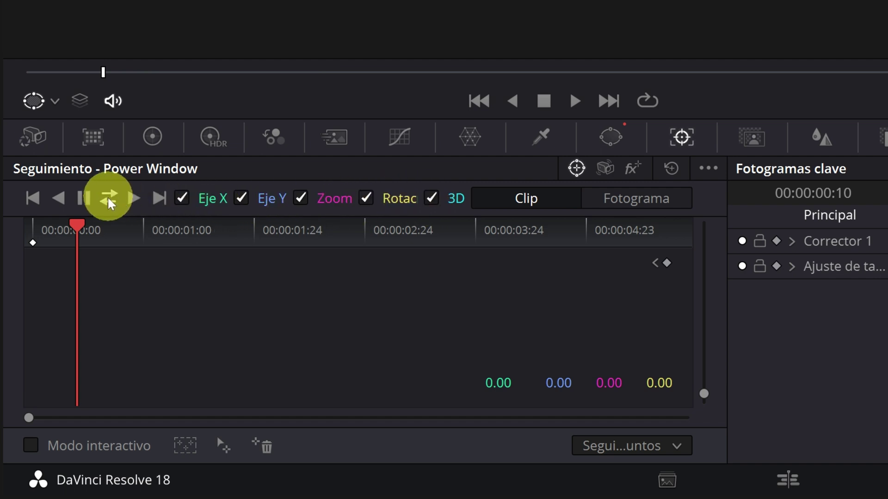
pyautogui.click(109, 198)
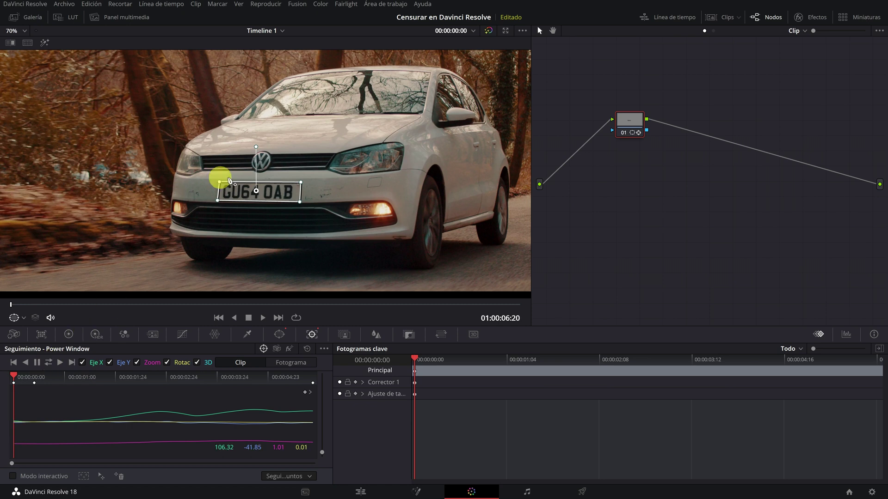
# - Test the mask by dragging the custom curve's top-right point to brighten the plate
pyautogui.scroll(-2, 222, 178)
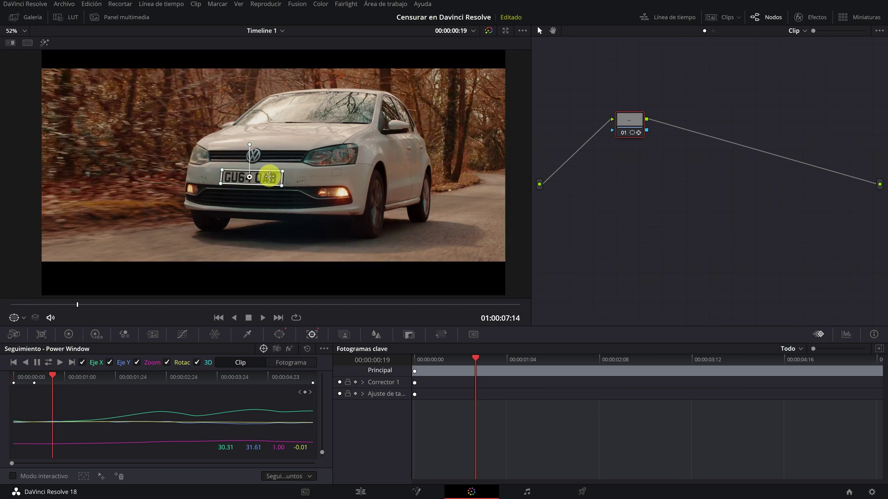
pyautogui.click(175, 340)
pyautogui.moveTo(205, 370); pyautogui.dragTo(10, 365)
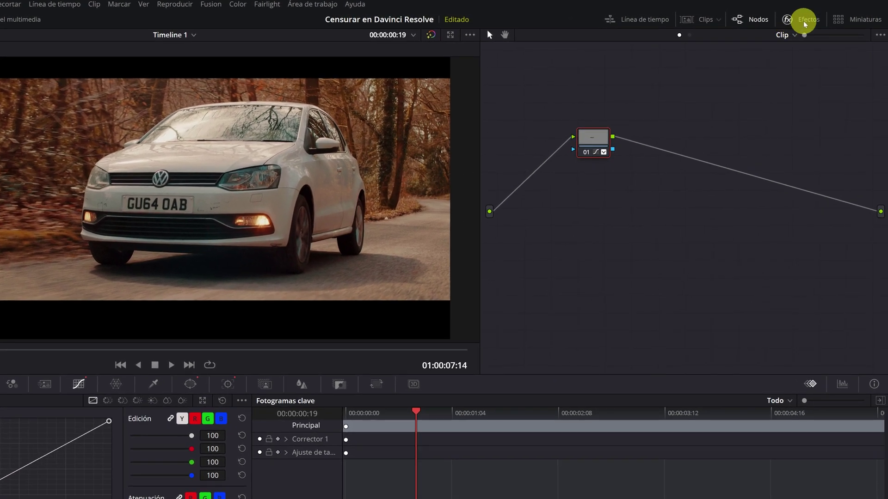
# - Drag Desenfoque gaussiano from the Effects library onto the car clip's node 01
pyautogui.click(805, 22)
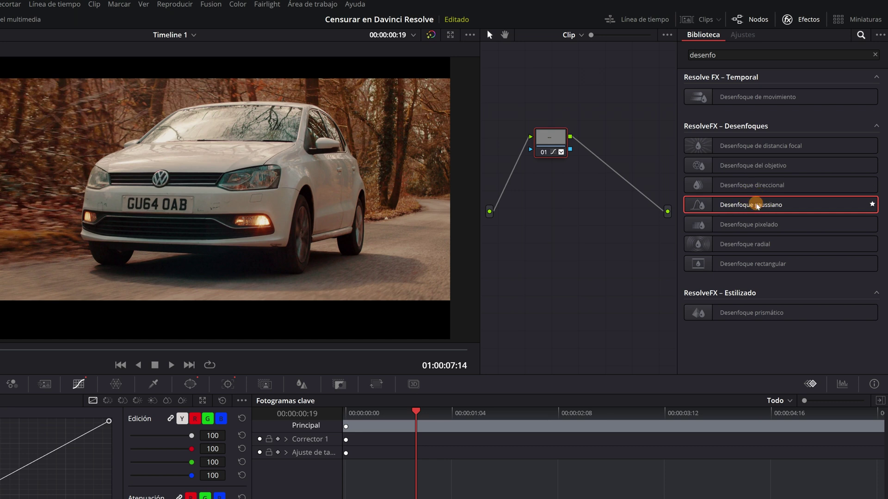
pyautogui.moveTo(693, 199); pyautogui.dragTo(548, 141)
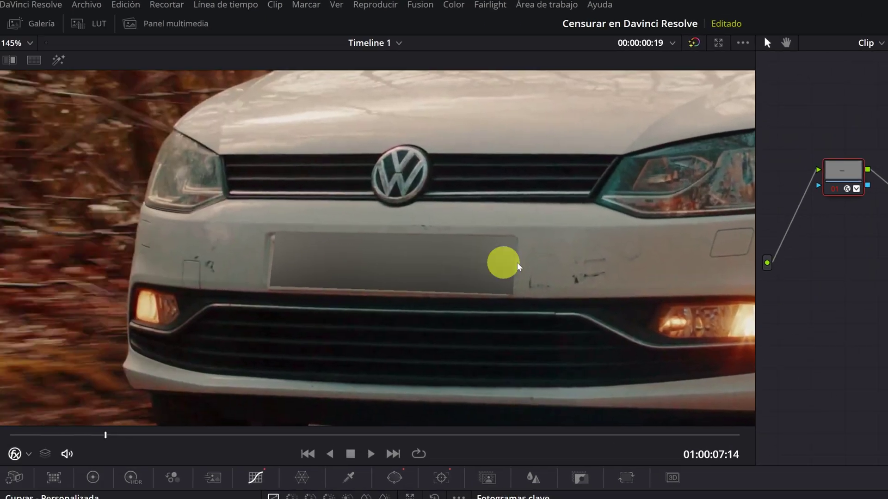
pyautogui.scroll(5, 260, 222)
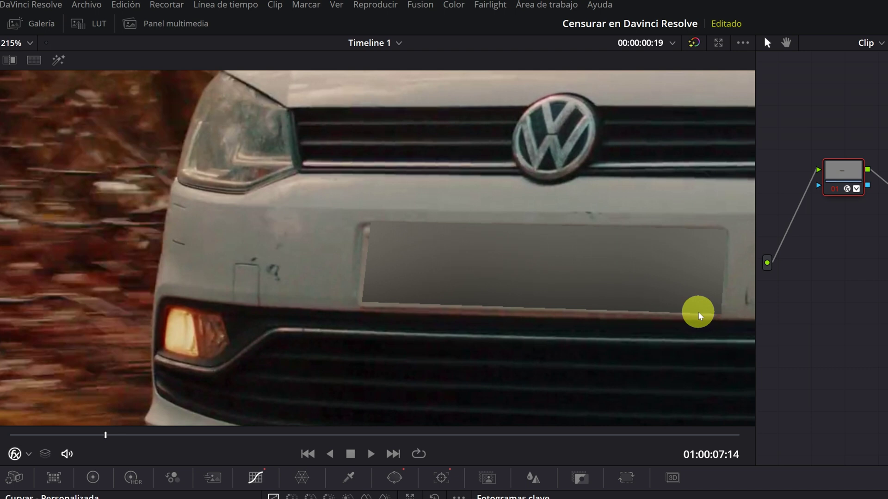
# - Widen the plate window's left corners outward and raise Softness A1 to 1.08
pyautogui.click(395, 477)
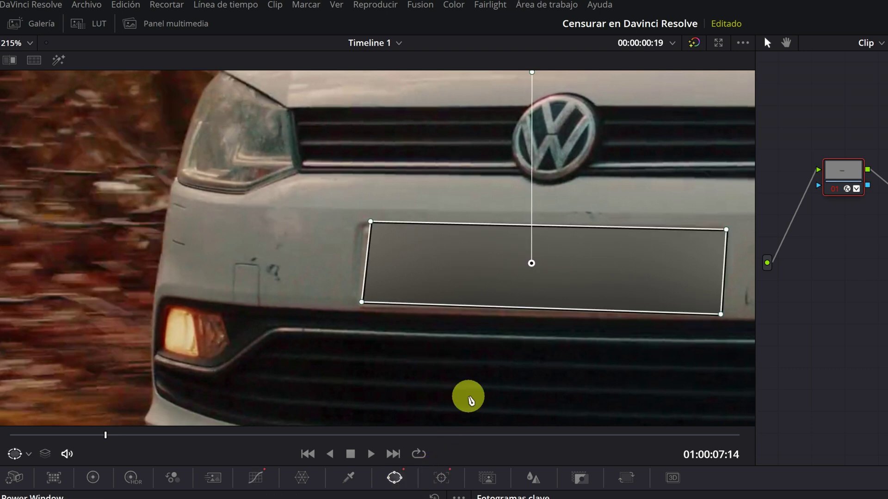
pyautogui.moveTo(317, 300); pyautogui.dragTo(313, 301)
pyautogui.moveTo(326, 221); pyautogui.dragTo(316, 222)
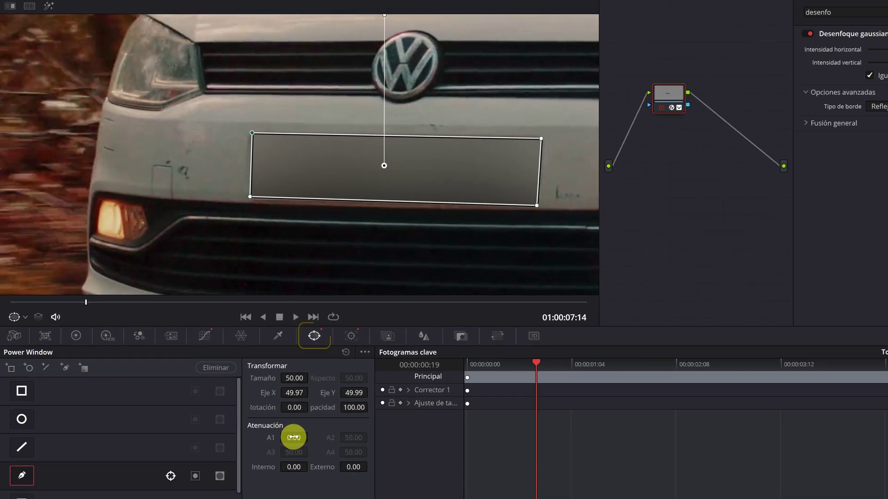
pyautogui.moveTo(302, 439); pyautogui.dragTo(325, 436)
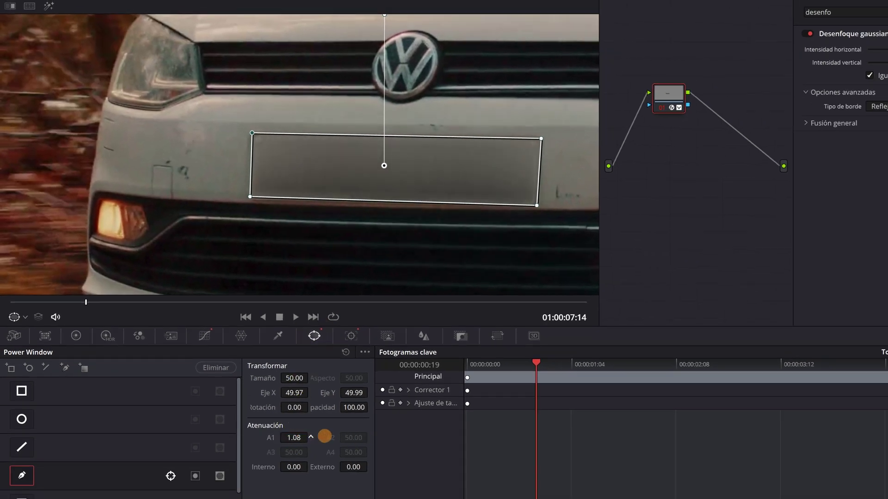